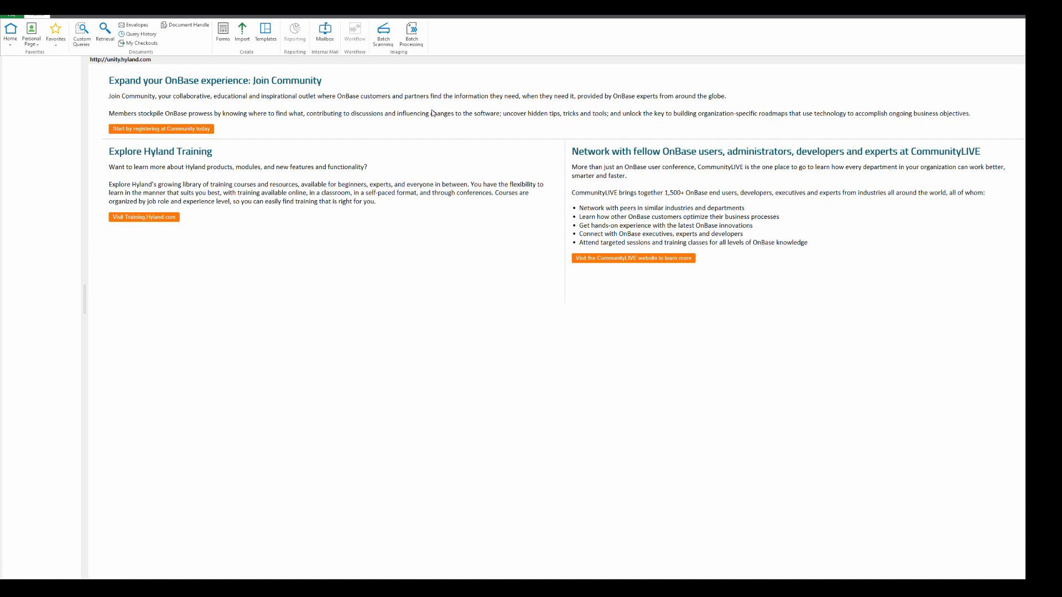
- Open Batch Scanning and select the REGISTRAR PDF to TIFF SCANNING queue
left_click(383, 33)
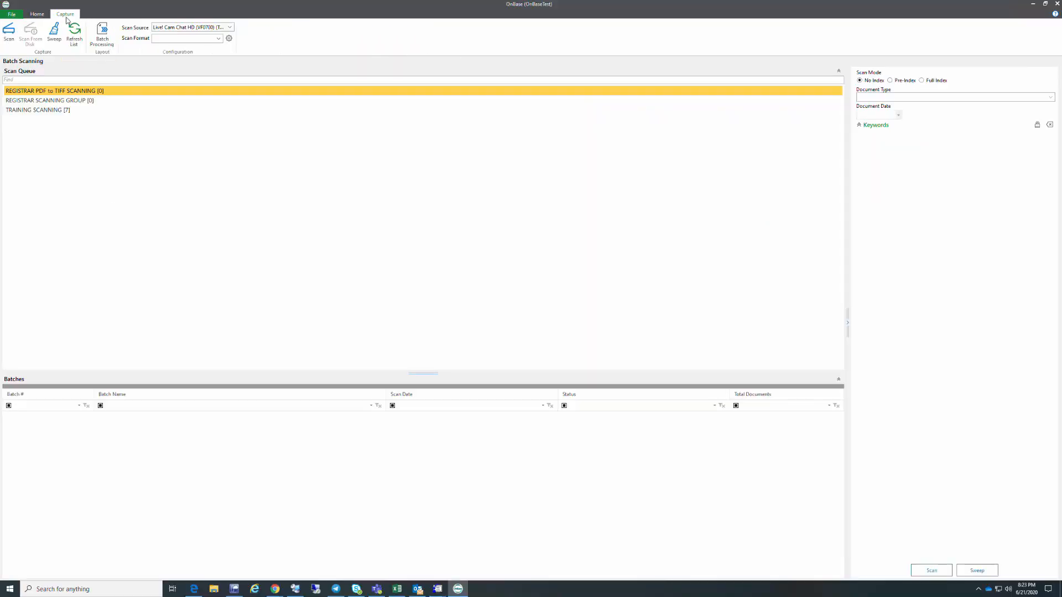
left_click(37, 14)
left_click(66, 15)
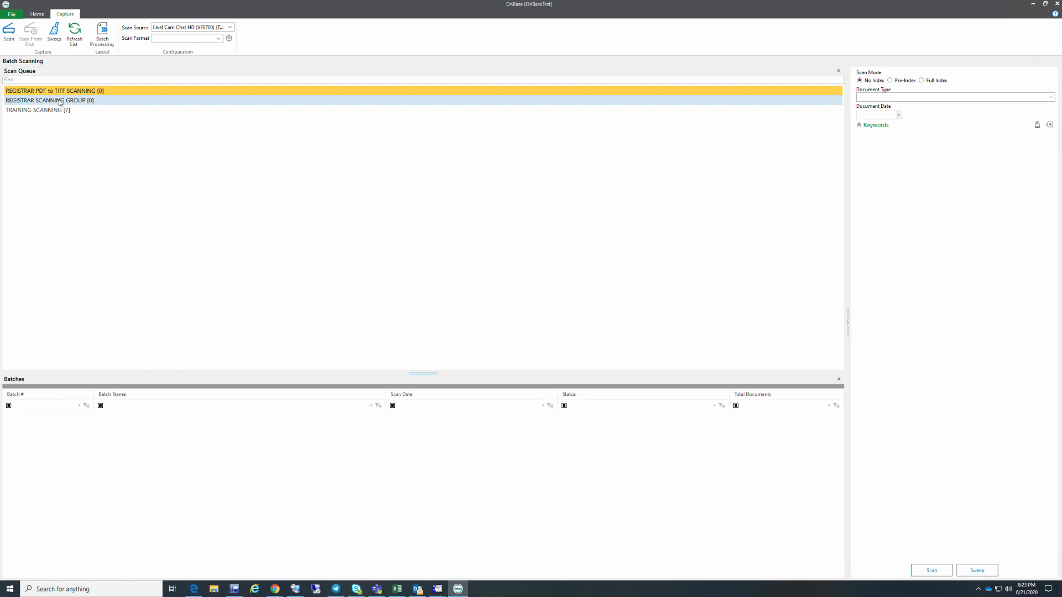
left_click(46, 102)
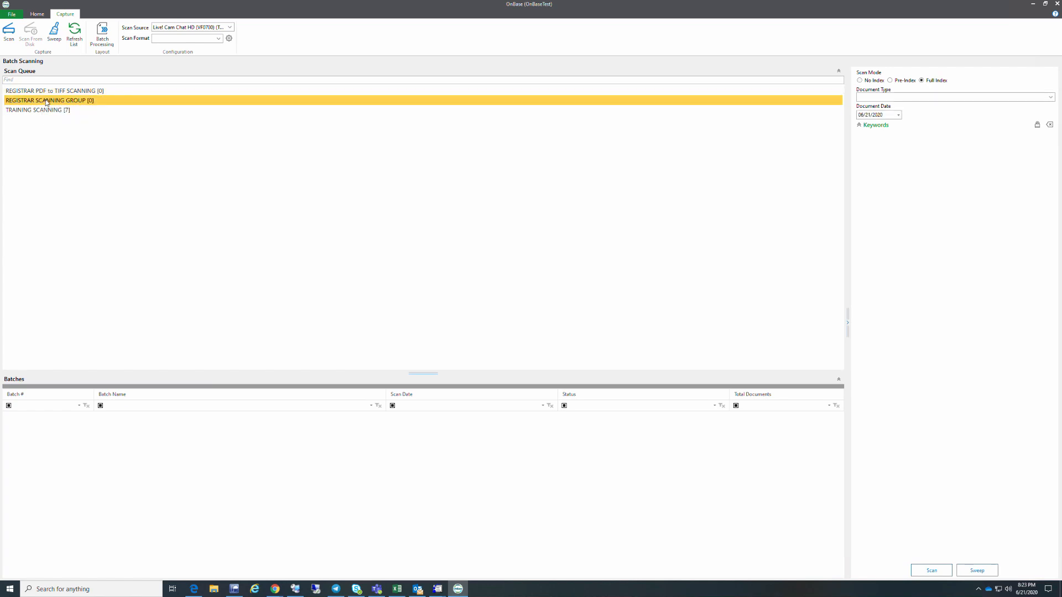
left_click(41, 111)
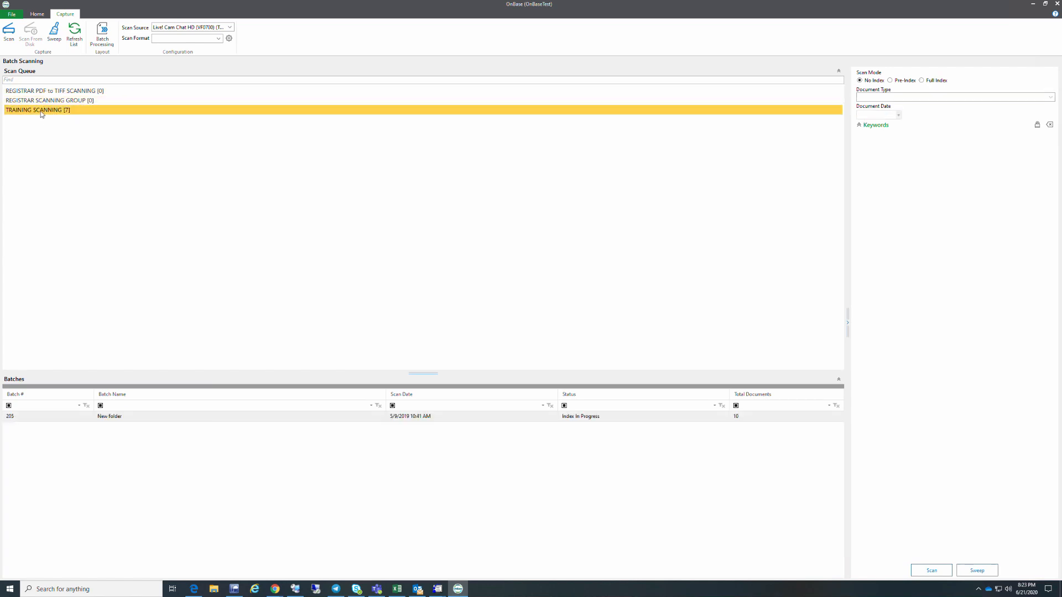
left_click(65, 93)
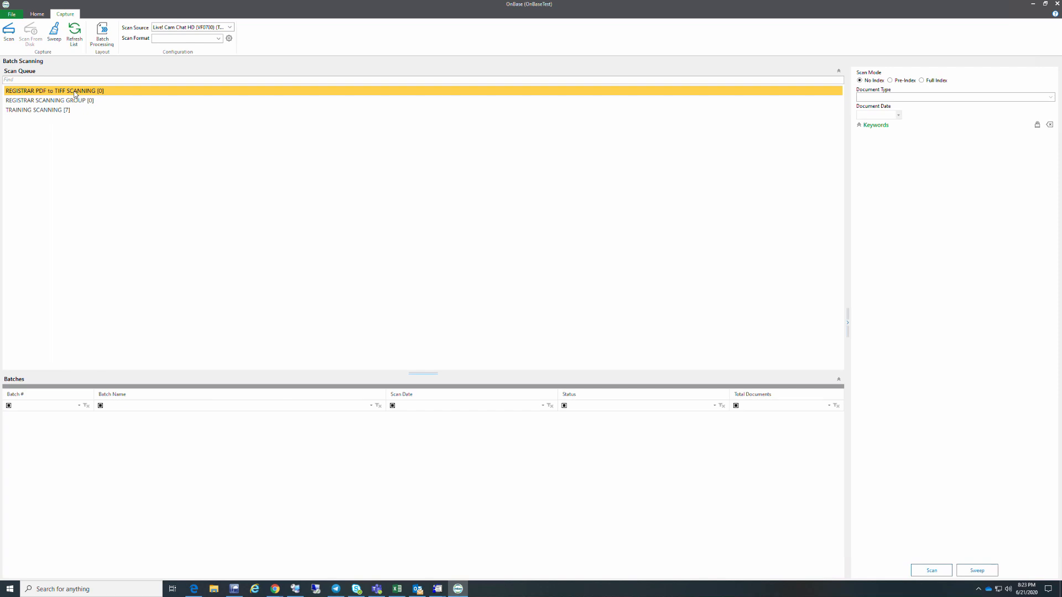
- Sweep all files in C:\New folder (2)\test_import into a new batch, keeping the proposed batch name
left_click(54, 32)
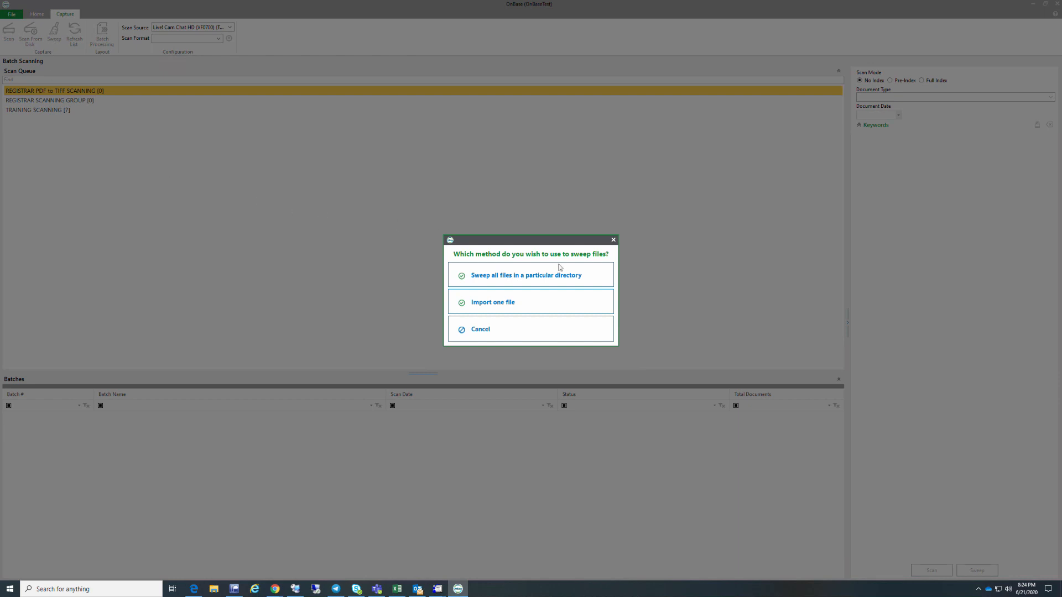
left_click(513, 278)
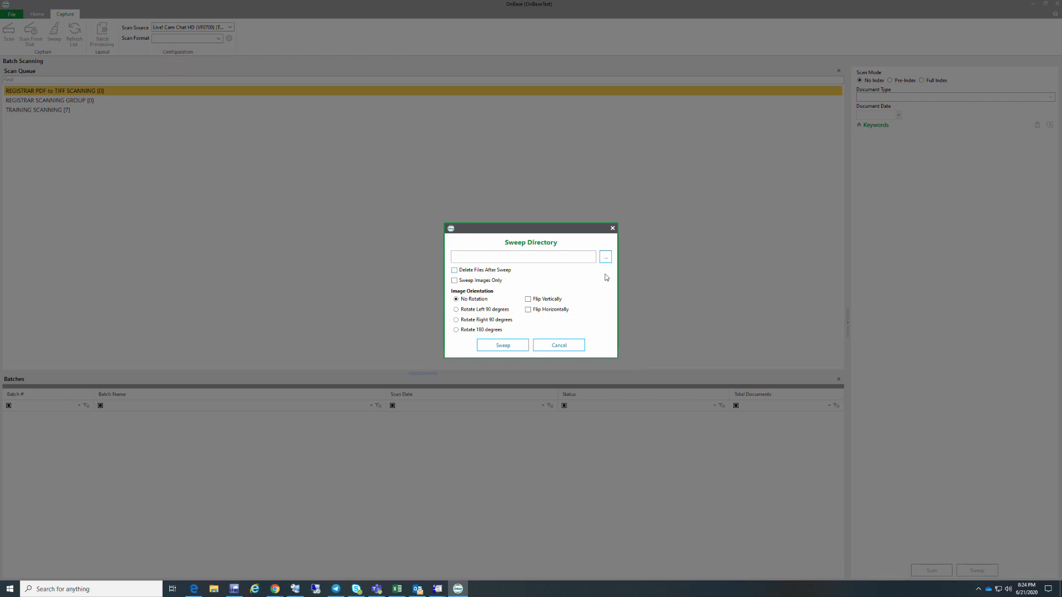
left_click(606, 258)
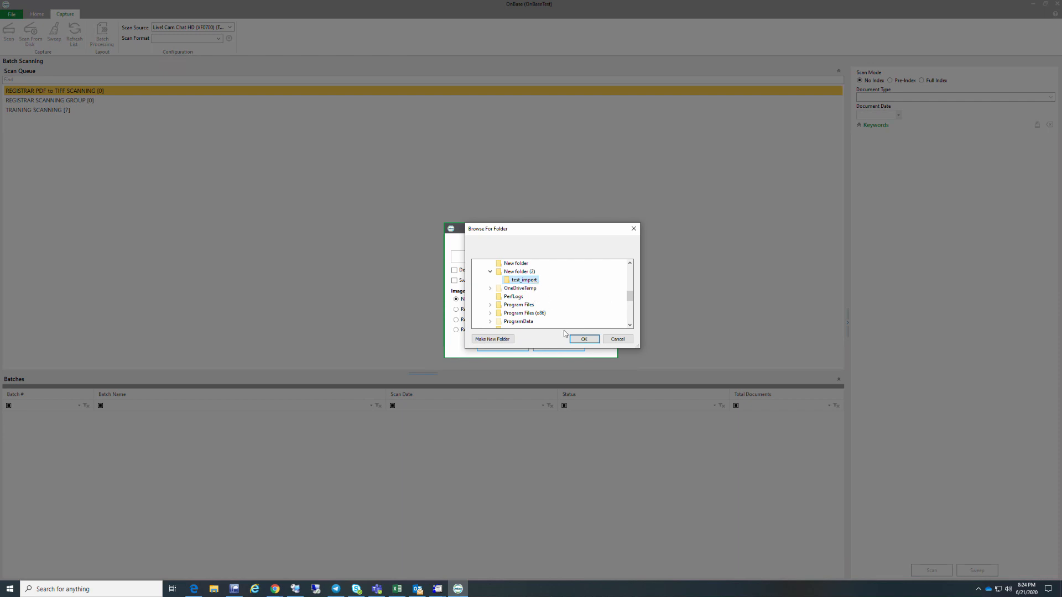
left_click(584, 339)
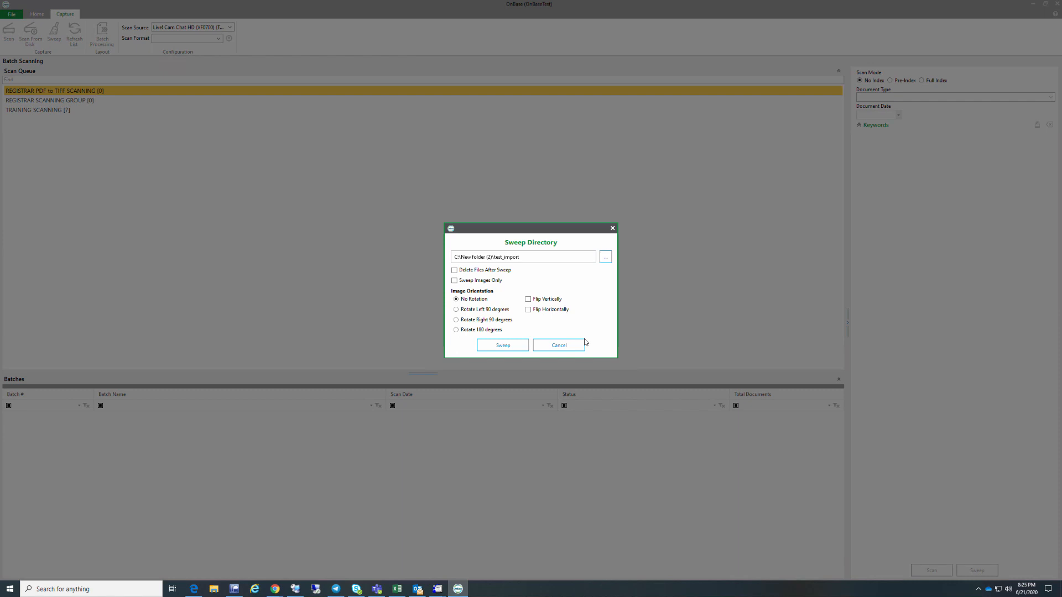
left_click(508, 346)
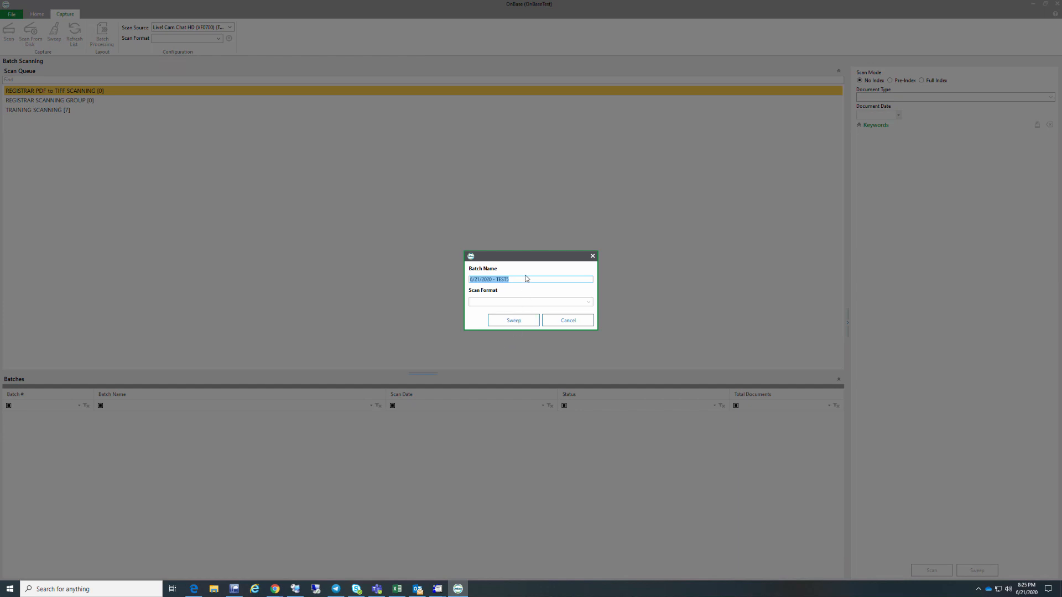
key("Return")
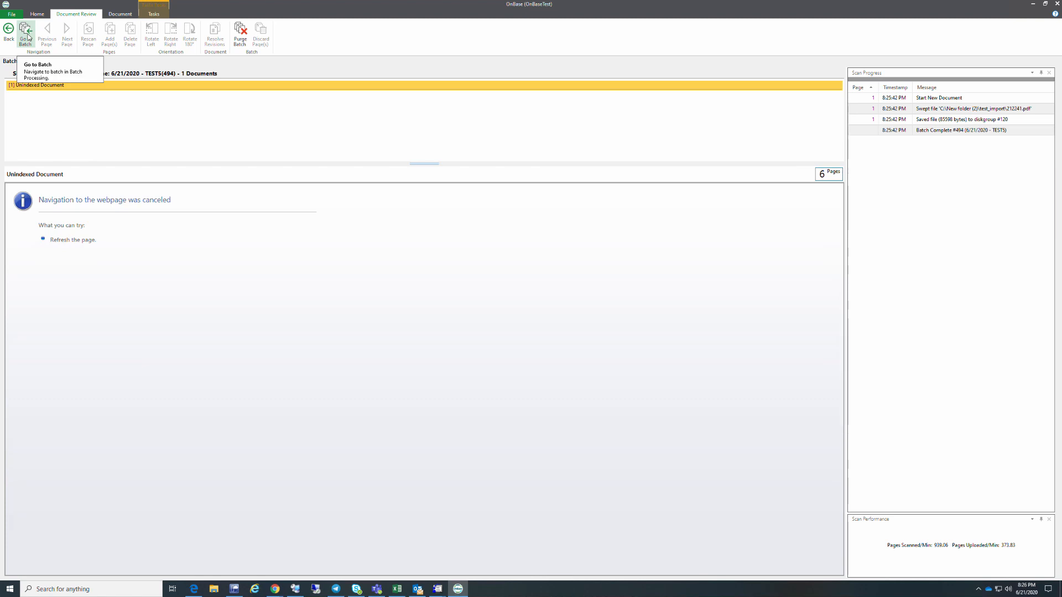
- Go to the swept batch in Batch Processing and refresh the Image Processing queue until the batch moves on
left_click(26, 35)
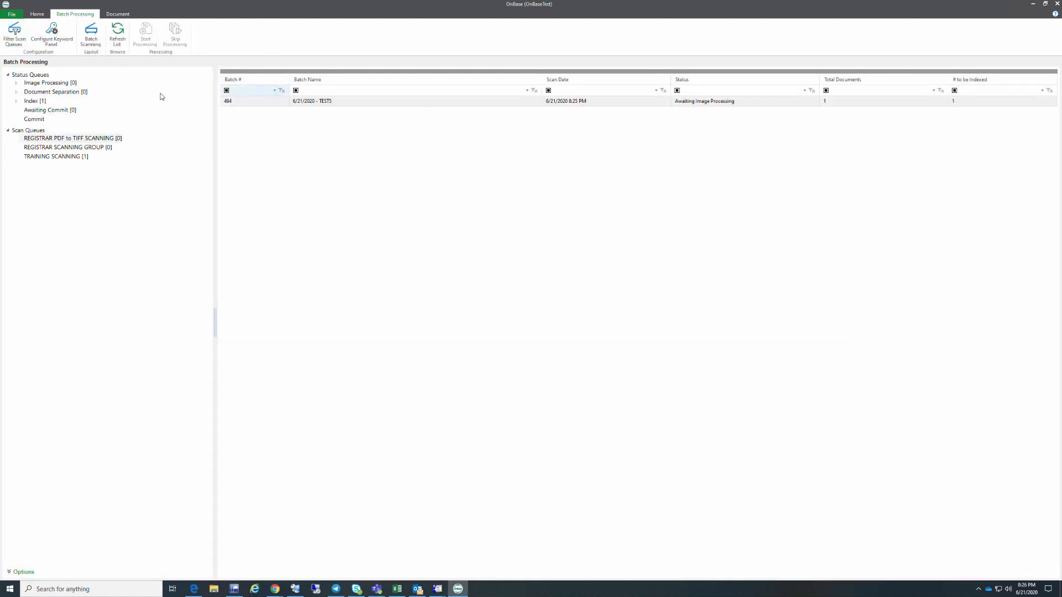
left_click(56, 83)
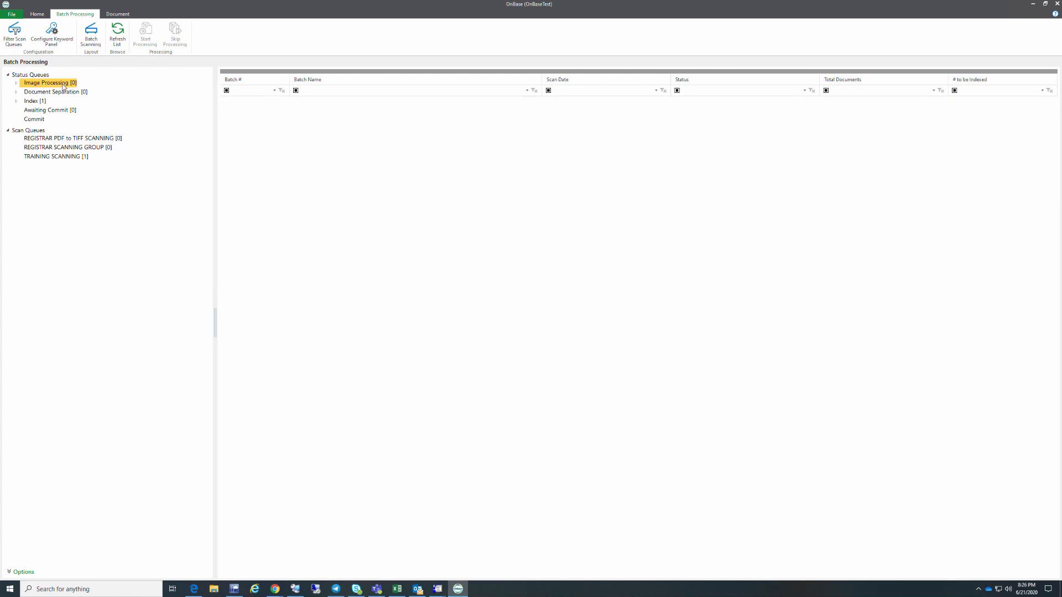
left_click(118, 39)
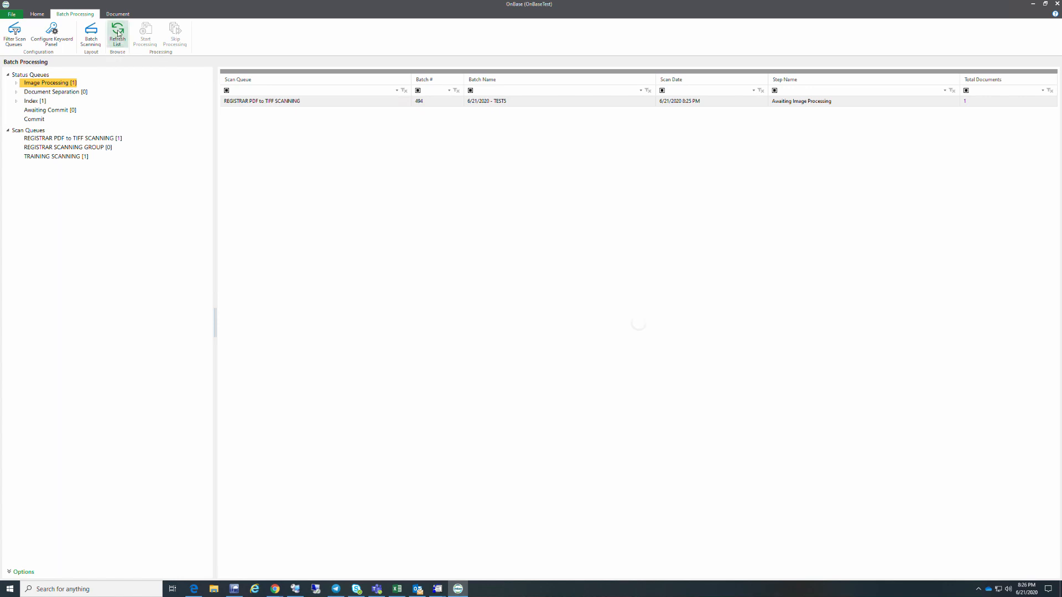
left_click(118, 34)
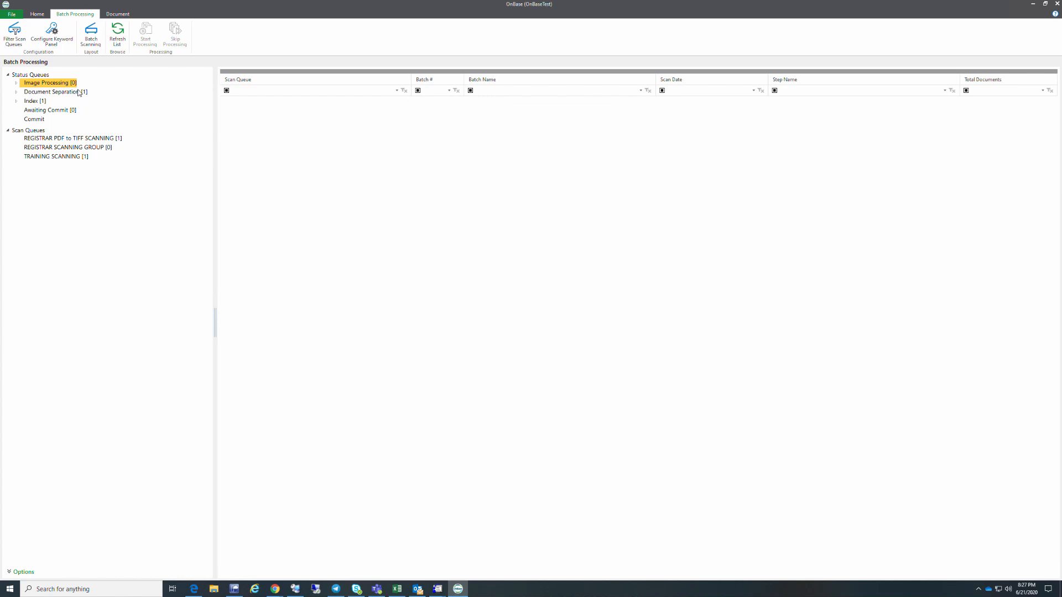
- Start document separation for the 6/21/2020 batch and set the page thumbnails to Large (400 x 400 pixels)
left_click(80, 92)
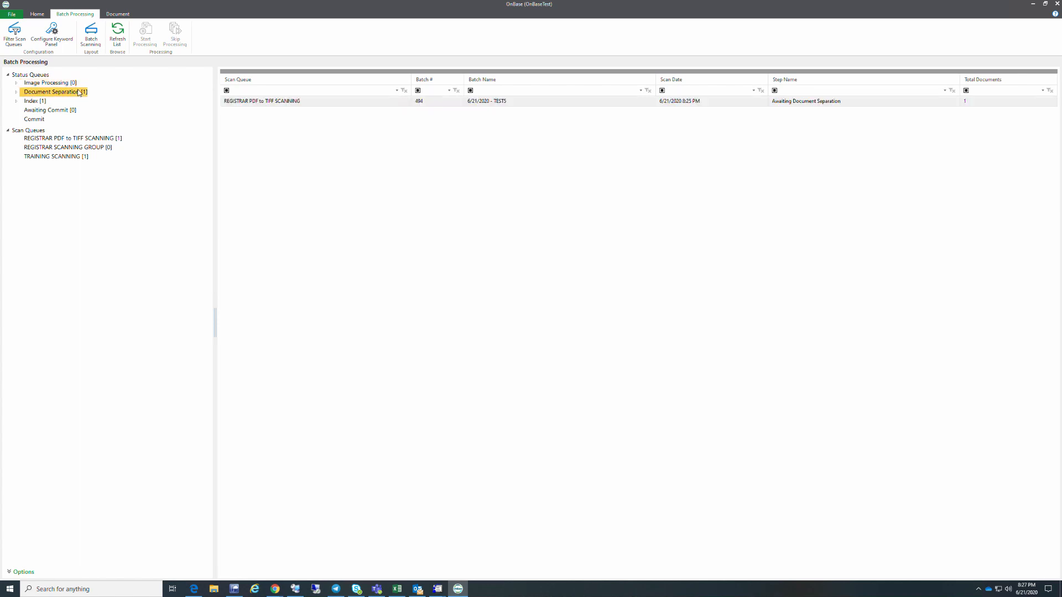
left_click(472, 104)
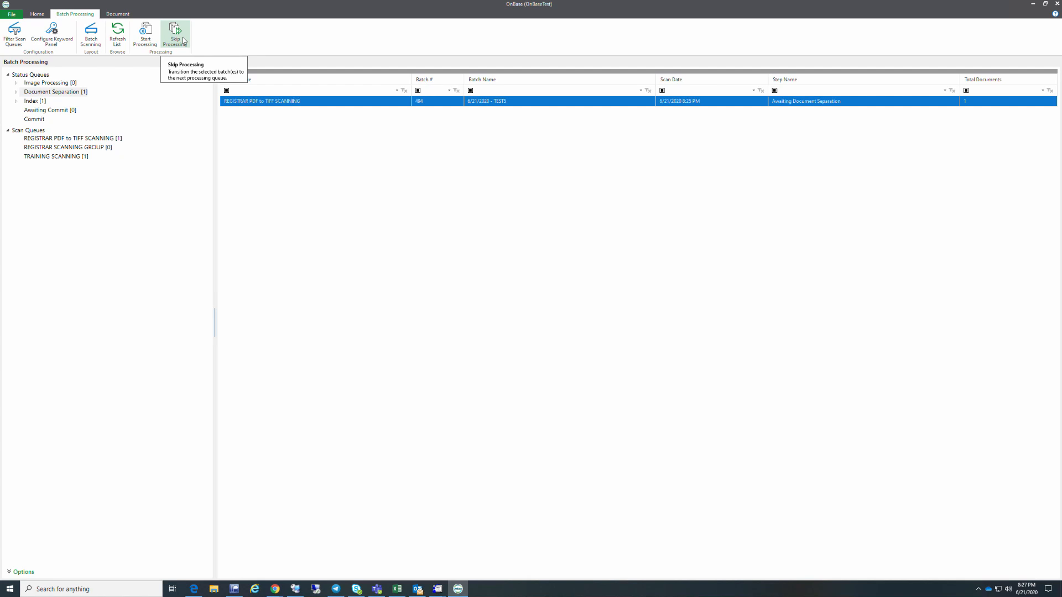
left_click(145, 31)
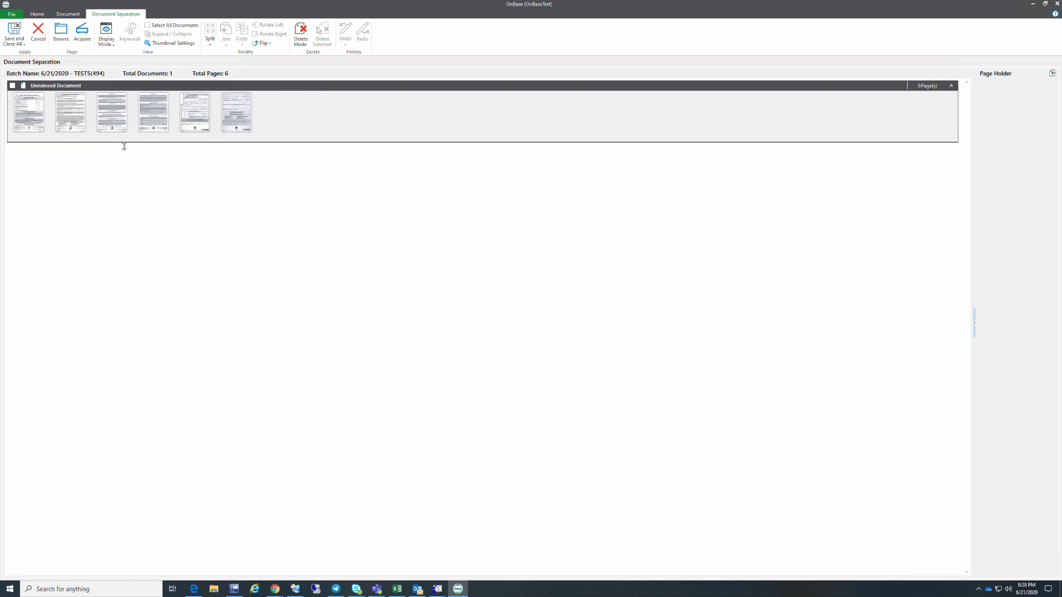
left_click(174, 45)
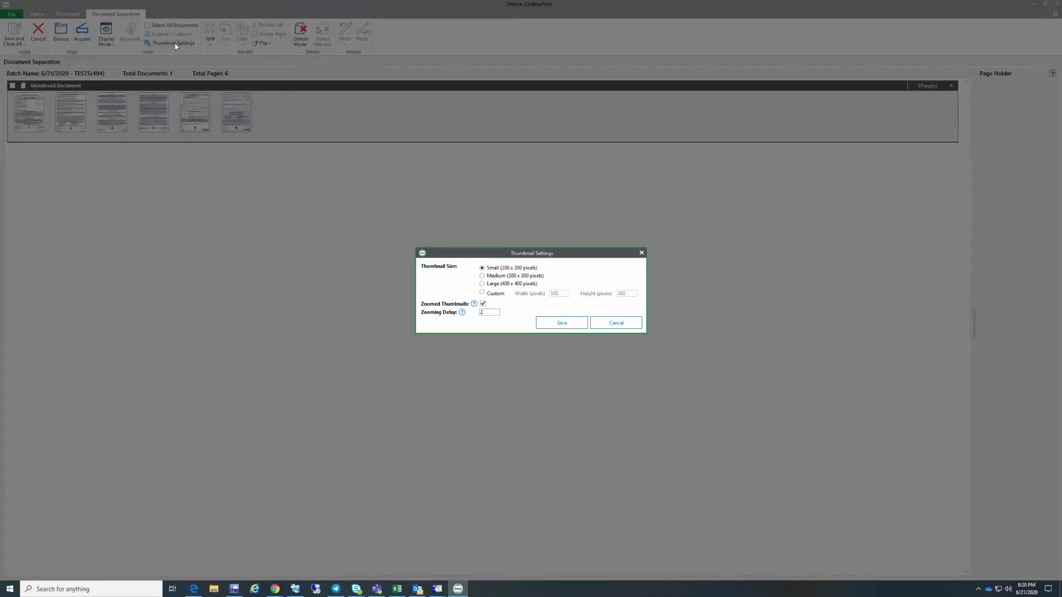
left_click(561, 325)
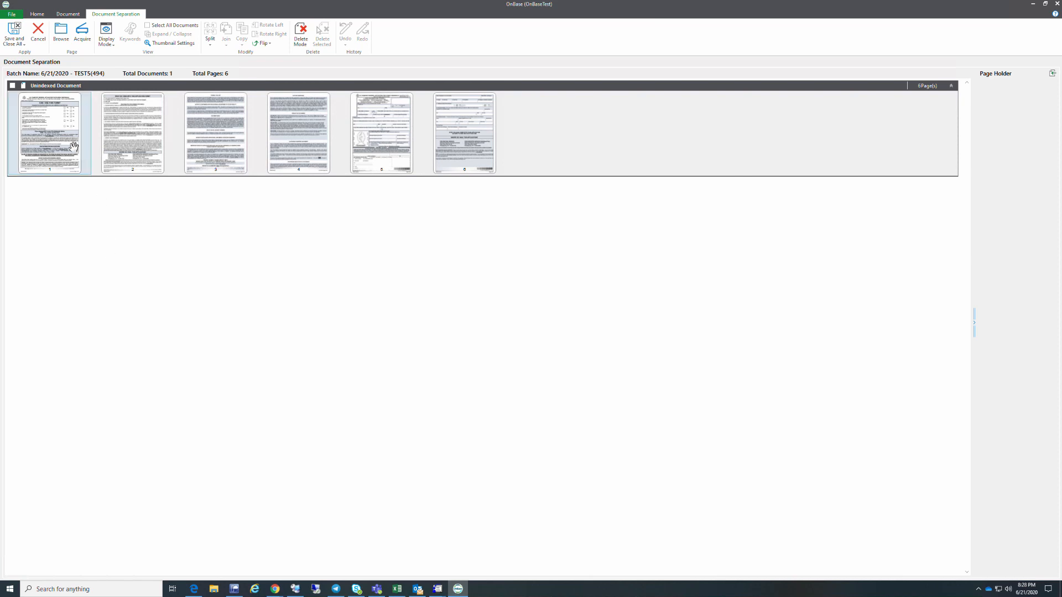
- Split the six-page unindexed document after pages 2, 4 and 5 into four documents
mouse_move(73, 146)
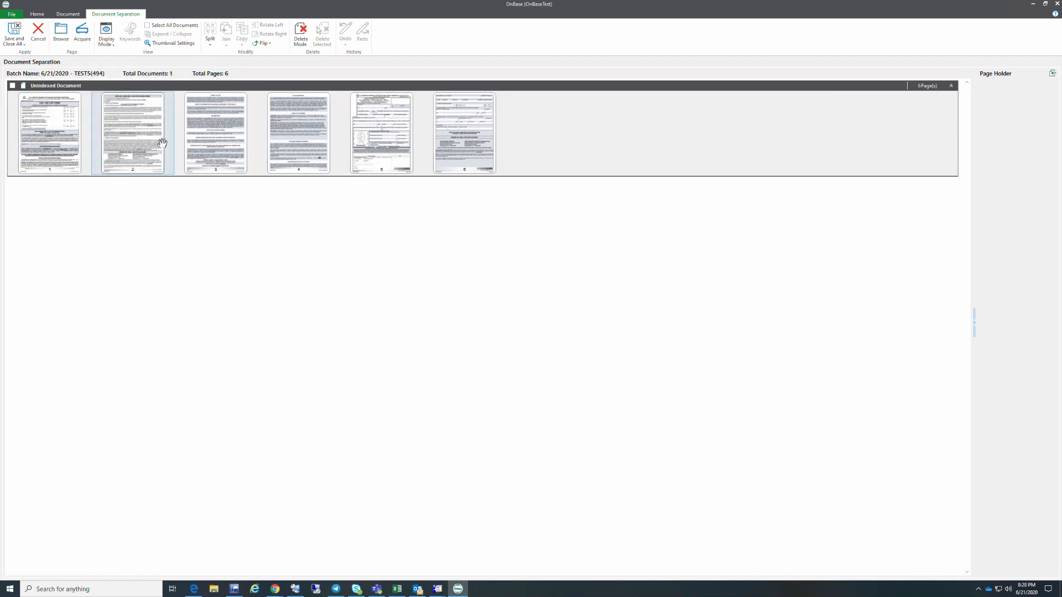
mouse_move(162, 143)
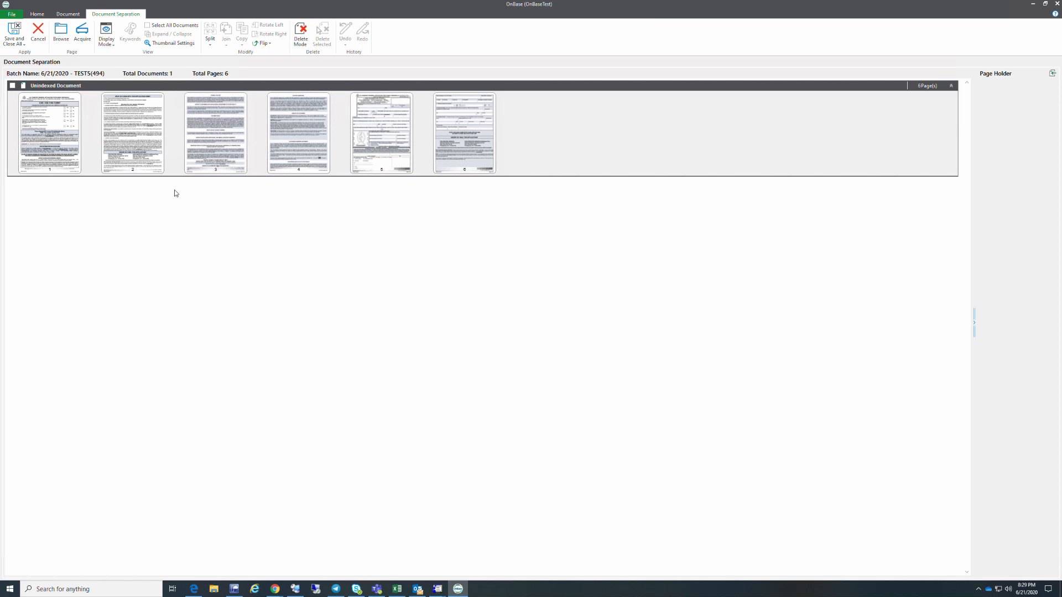
left_click(173, 156)
left_click(176, 222)
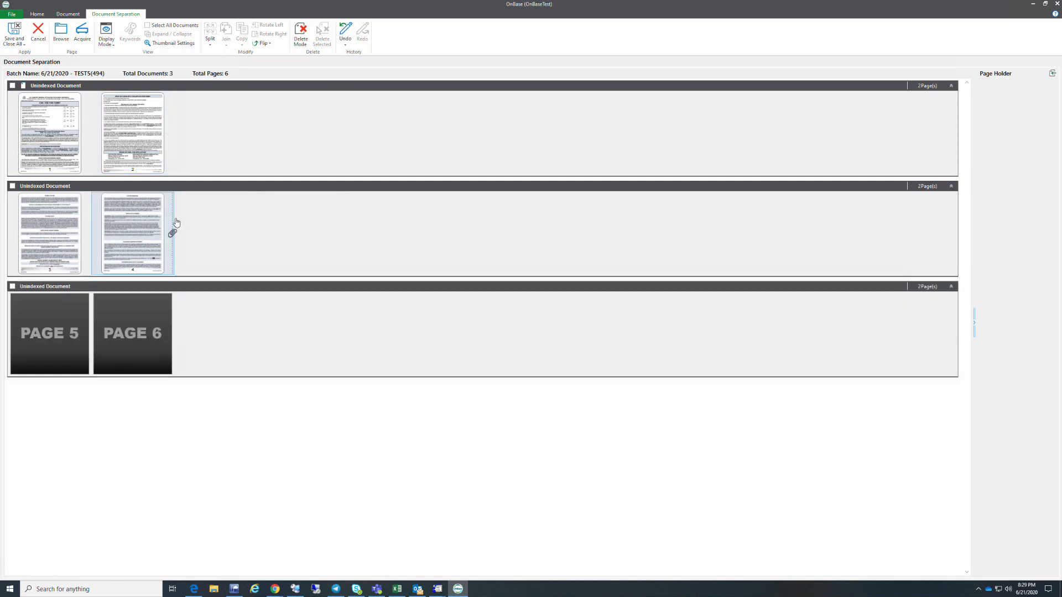
left_click(94, 332)
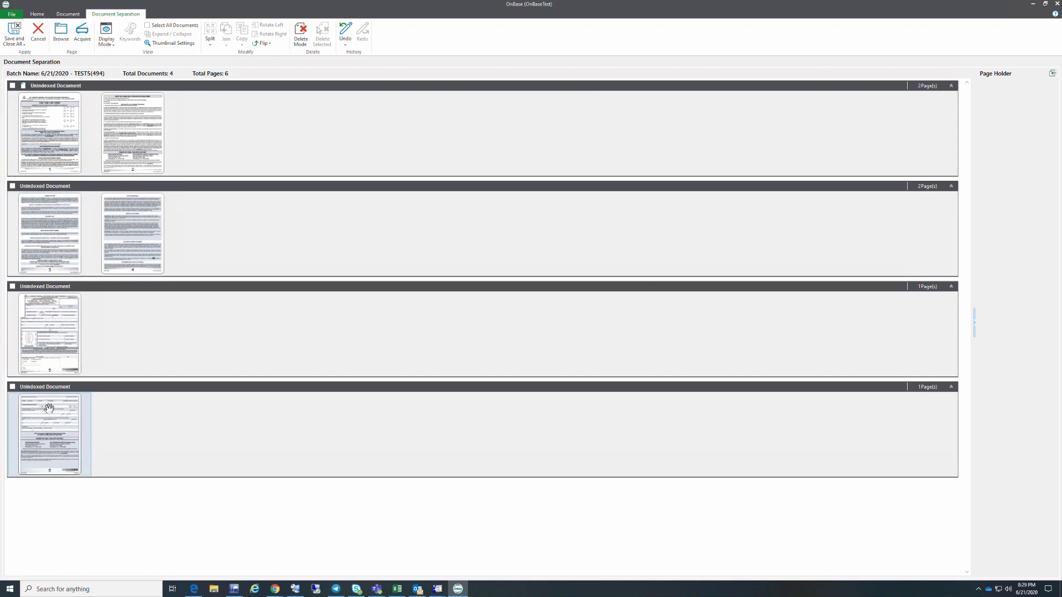
- Save all document separation changes and close the batch
mouse_move(50, 410)
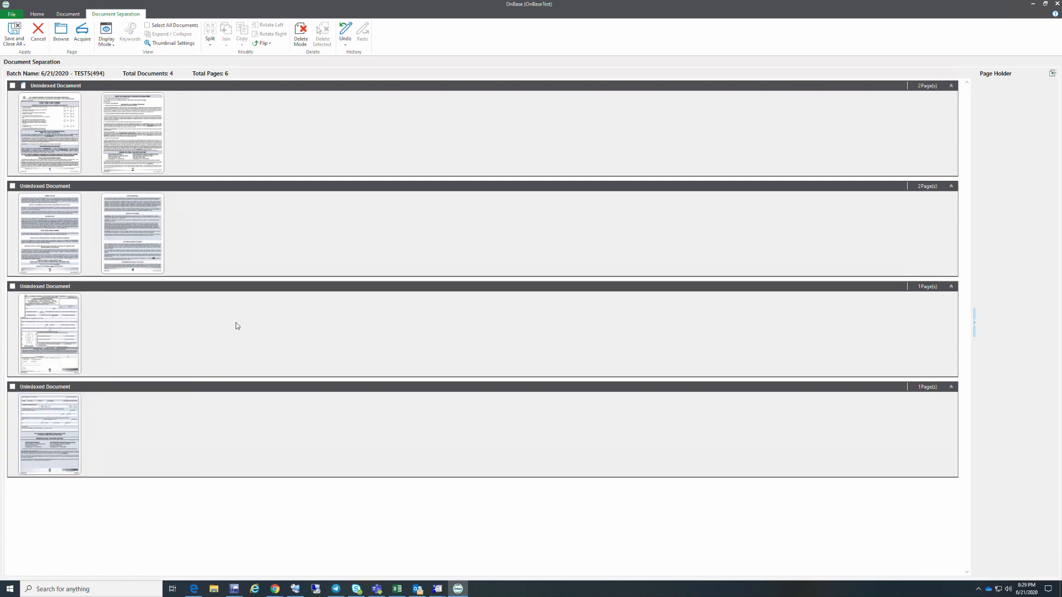
left_click(16, 40)
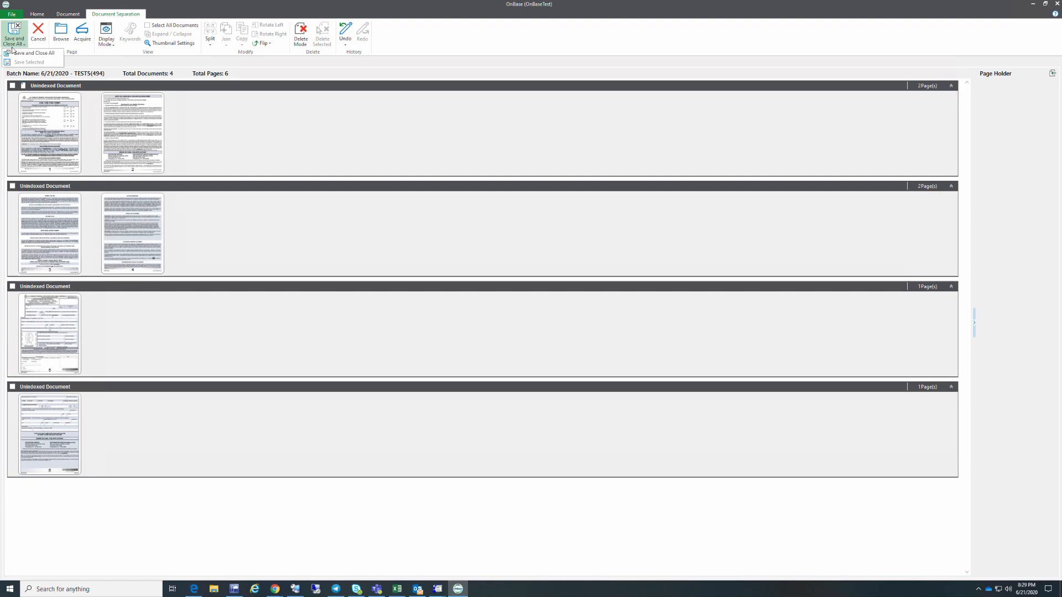
left_click(21, 53)
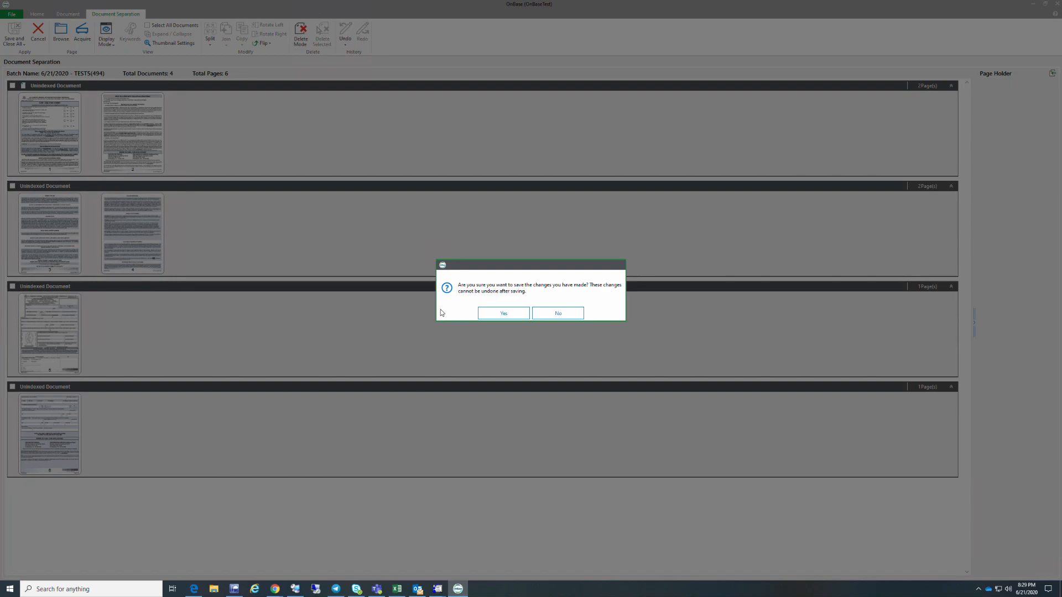
left_click(503, 313)
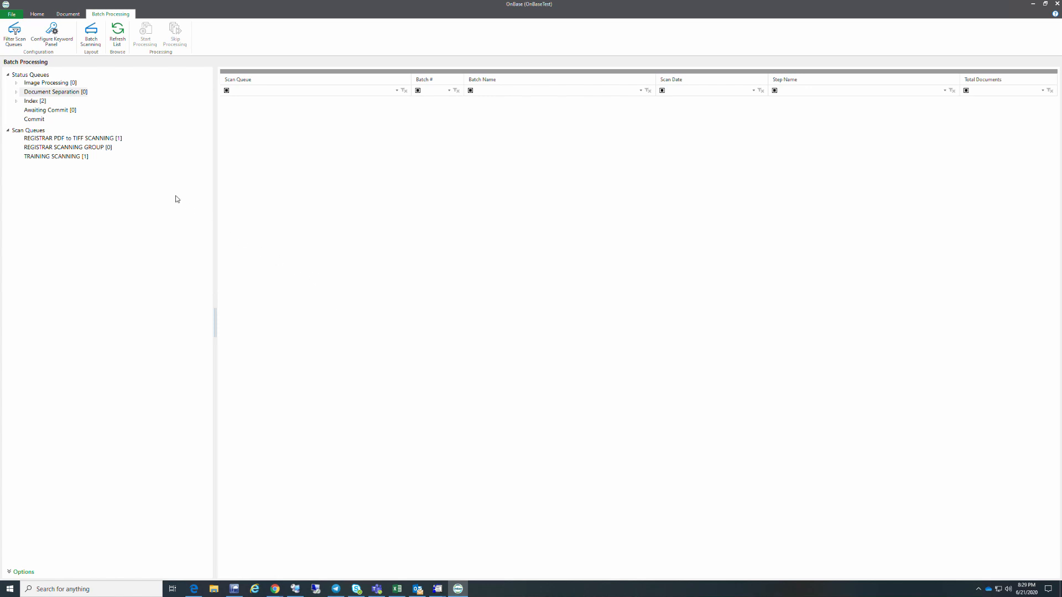
- Open the separated batch for indexing as TRNG General, then fill in and lock the Last Name and First Name keywords
left_click(38, 102)
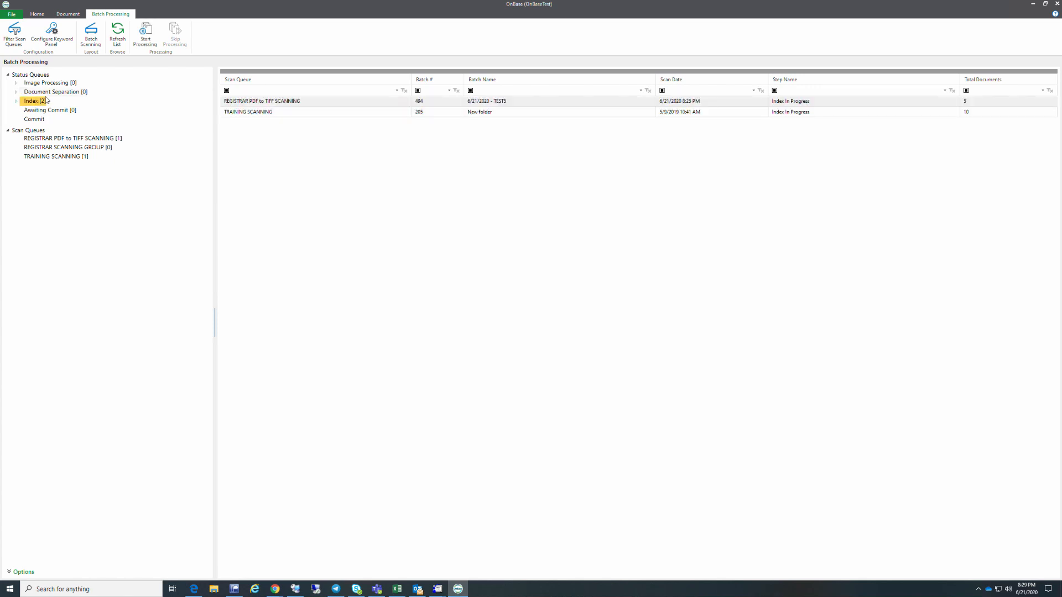
left_click(281, 101)
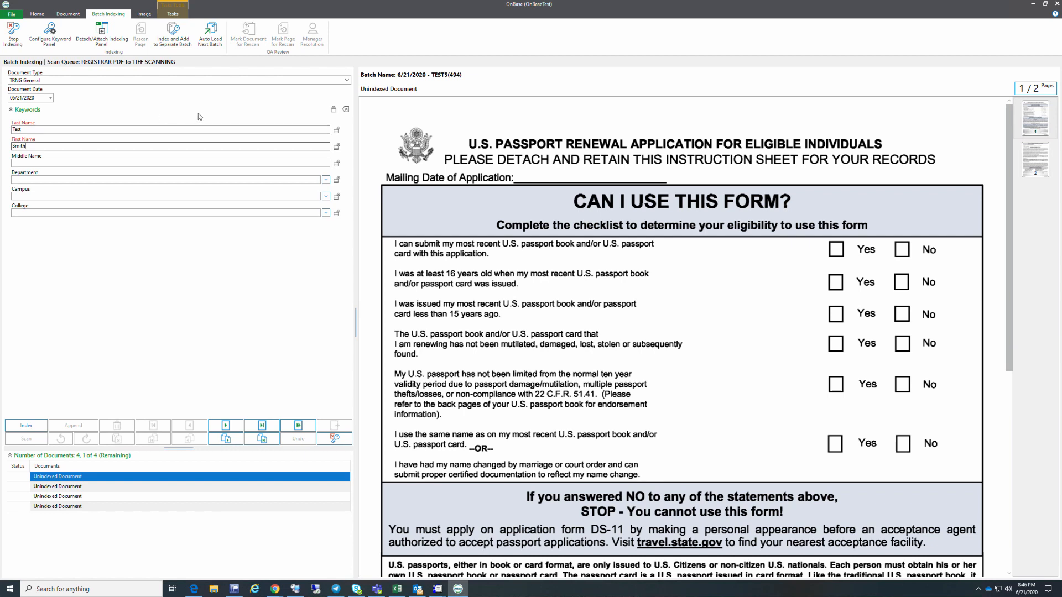
left_click(337, 131)
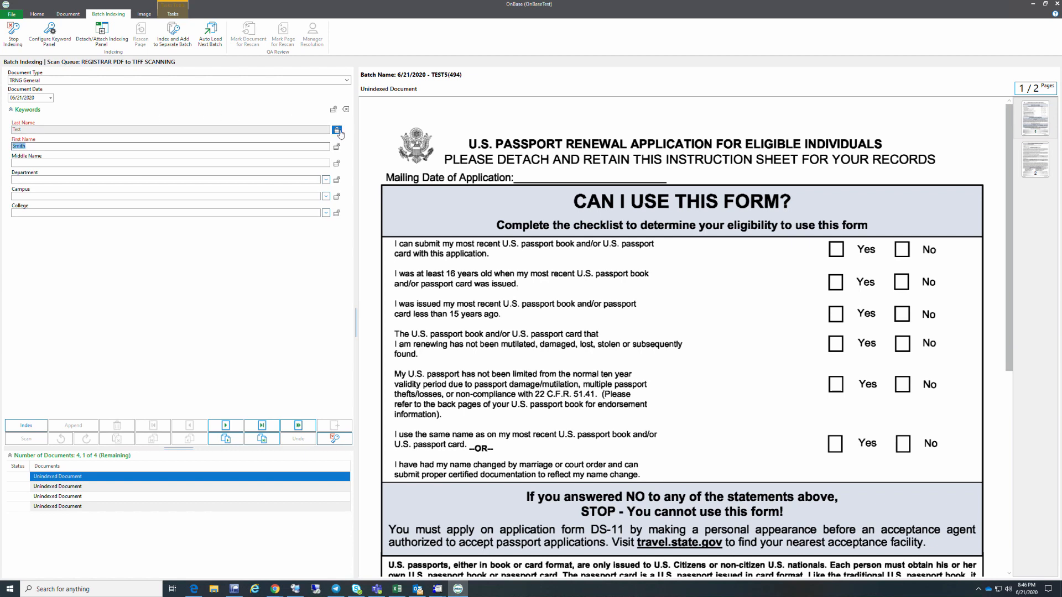
left_click(337, 147)
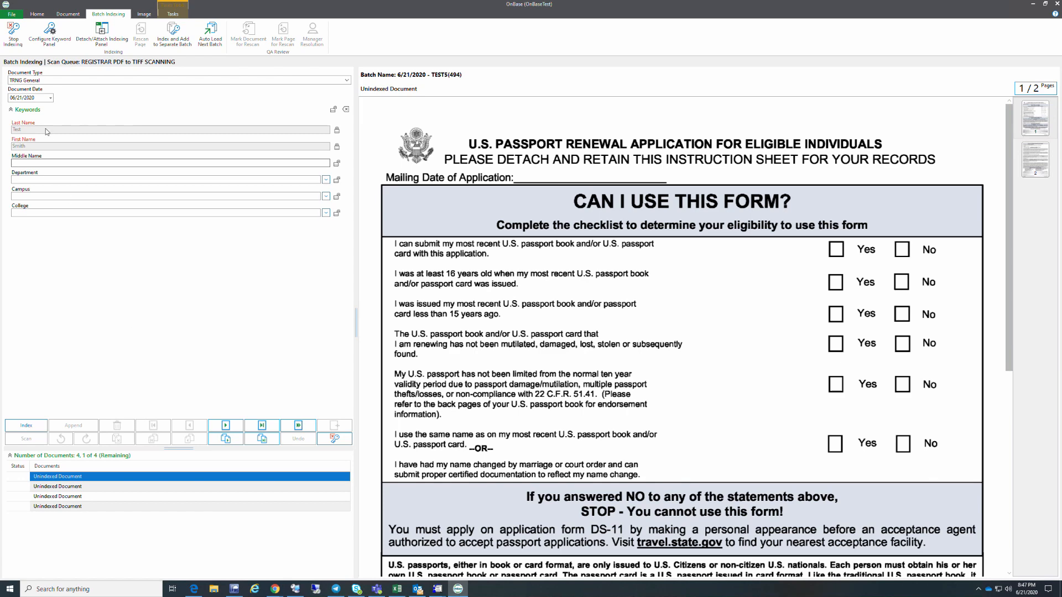
- Index all four documents in the batch with the locked name keywords
key("Return")
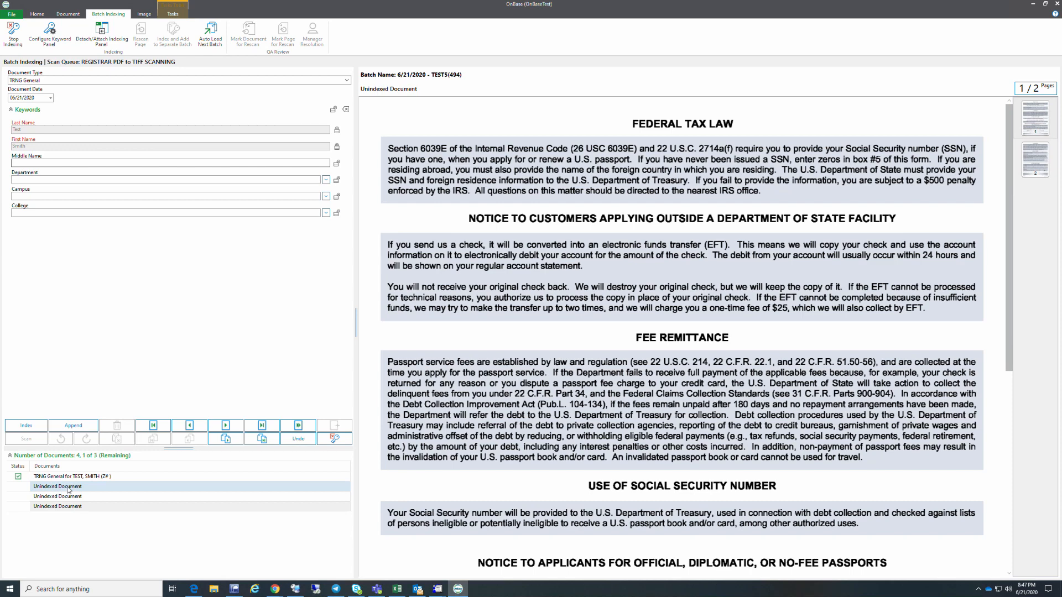
left_click(31, 429)
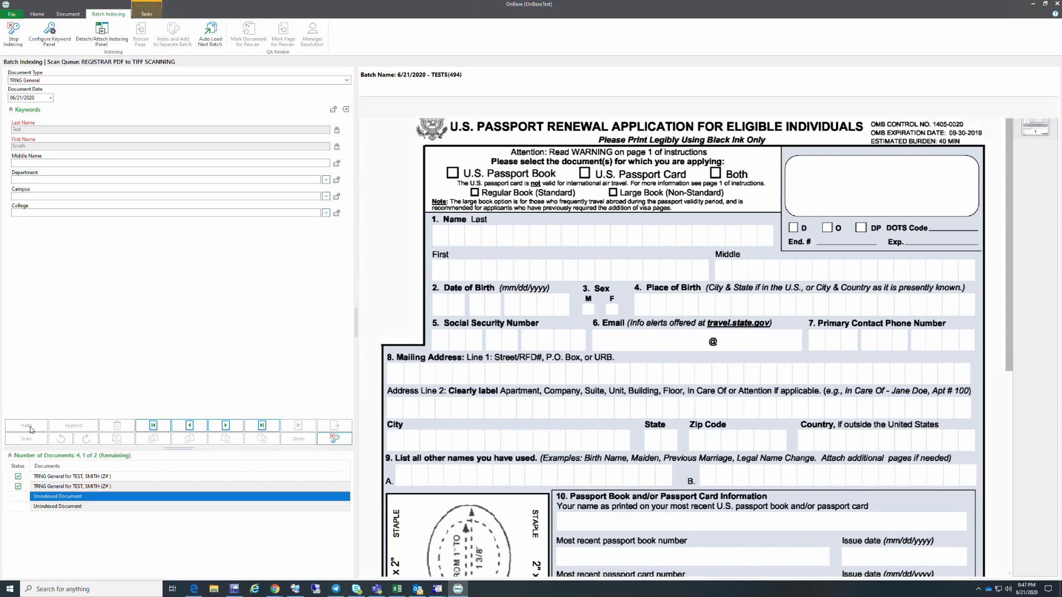
left_click(31, 429)
left_click(30, 427)
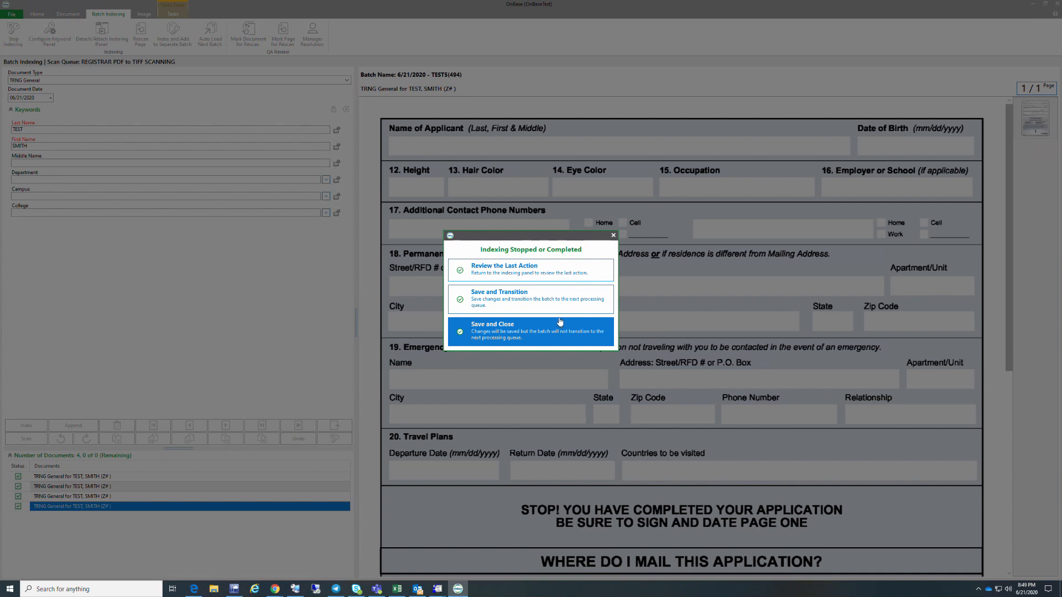
- Save the indexed batch and transition it to the next processing queue, and refresh the Awaiting Commit queue to check its commit status
left_click(497, 298)
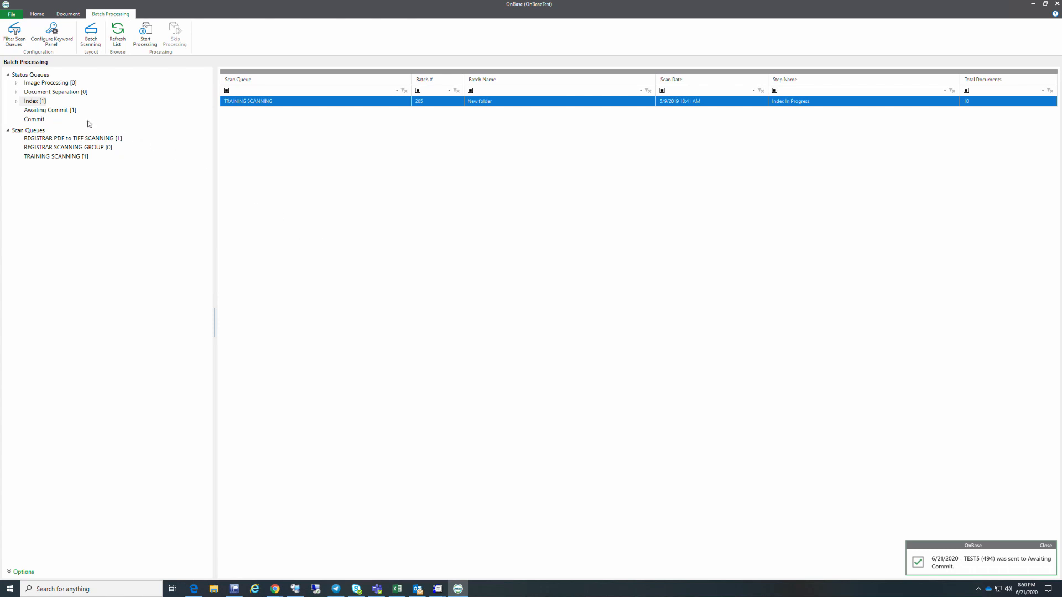
left_click(70, 111)
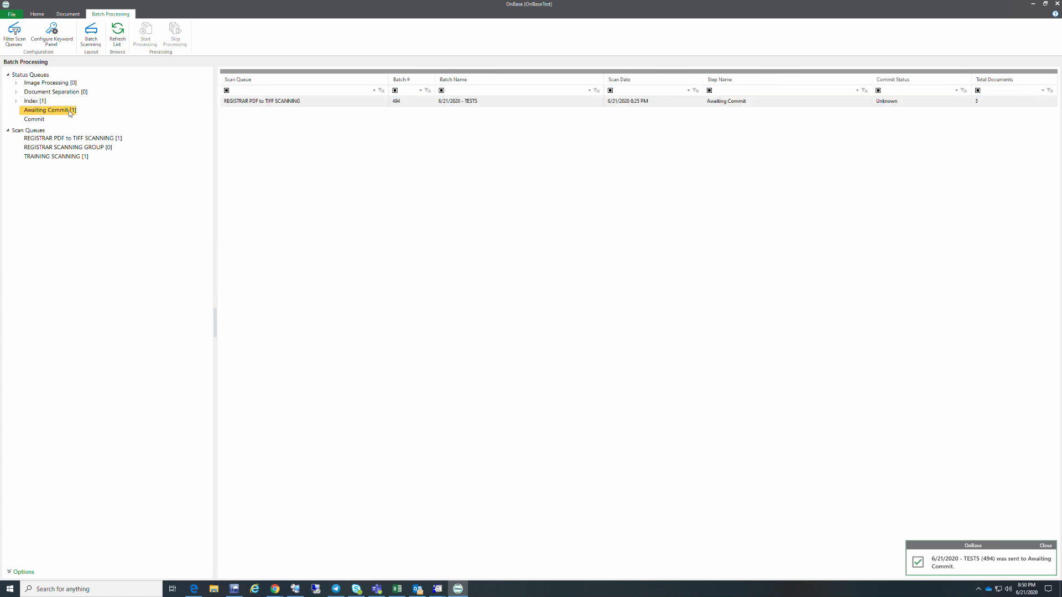
left_click(390, 104)
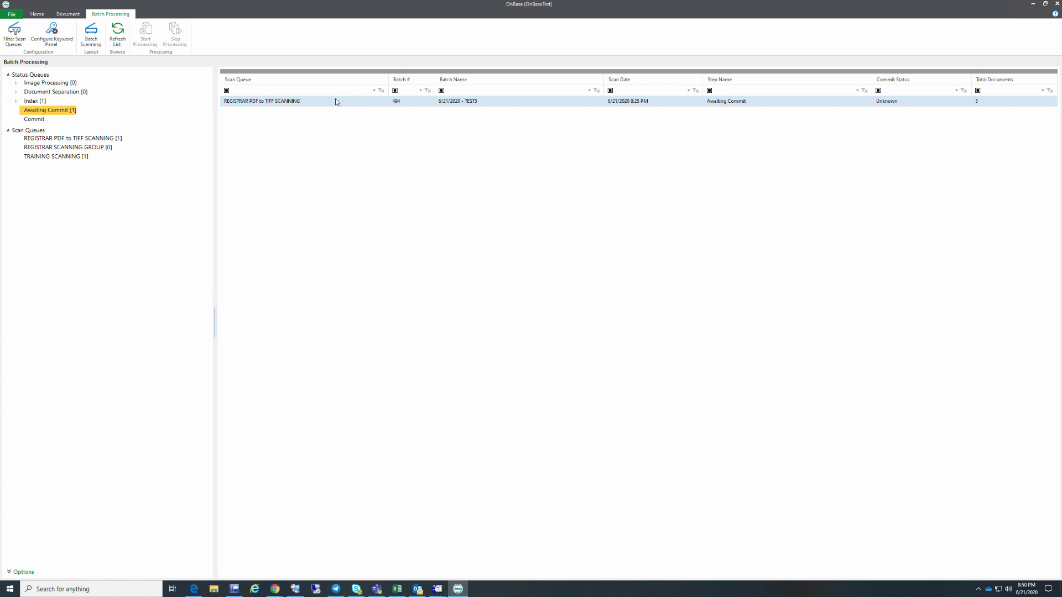
left_click(118, 41)
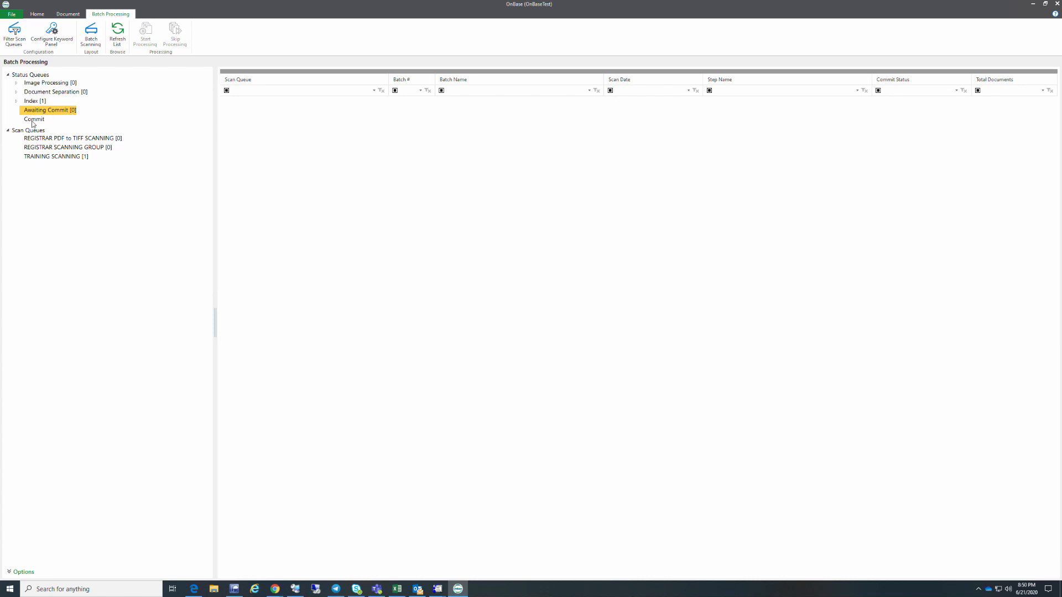
- Retrieve all TRNG General documents with an unrestricted query and open the first document in the results
left_click(41, 14)
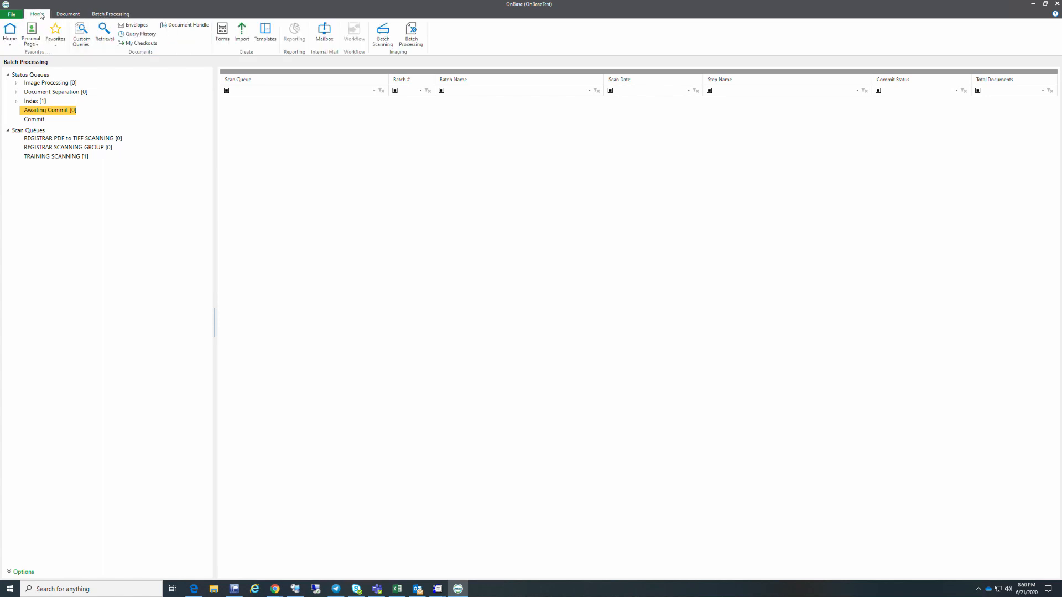
left_click(105, 37)
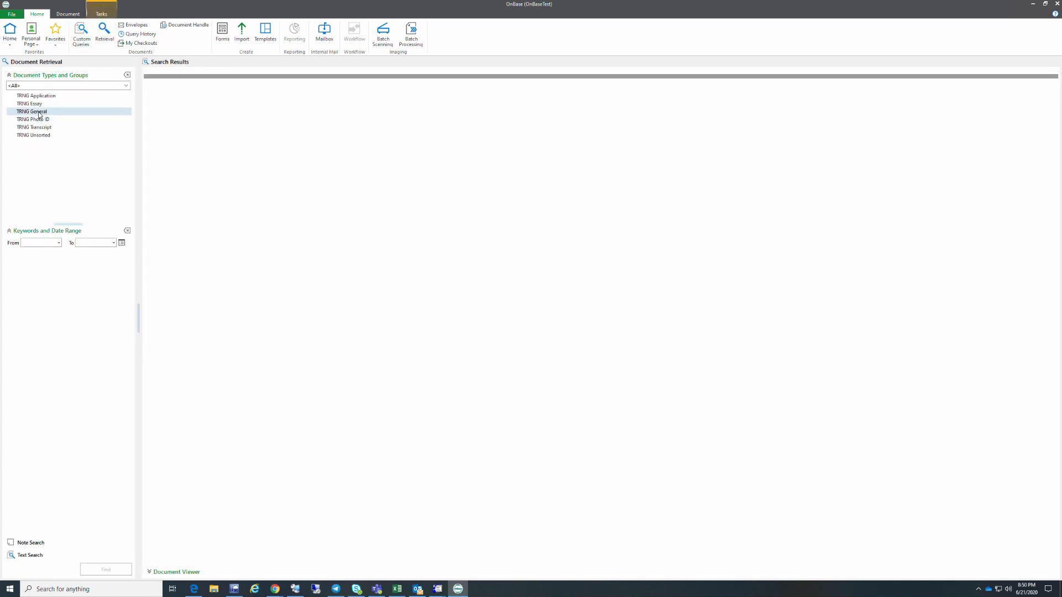
left_click(39, 112)
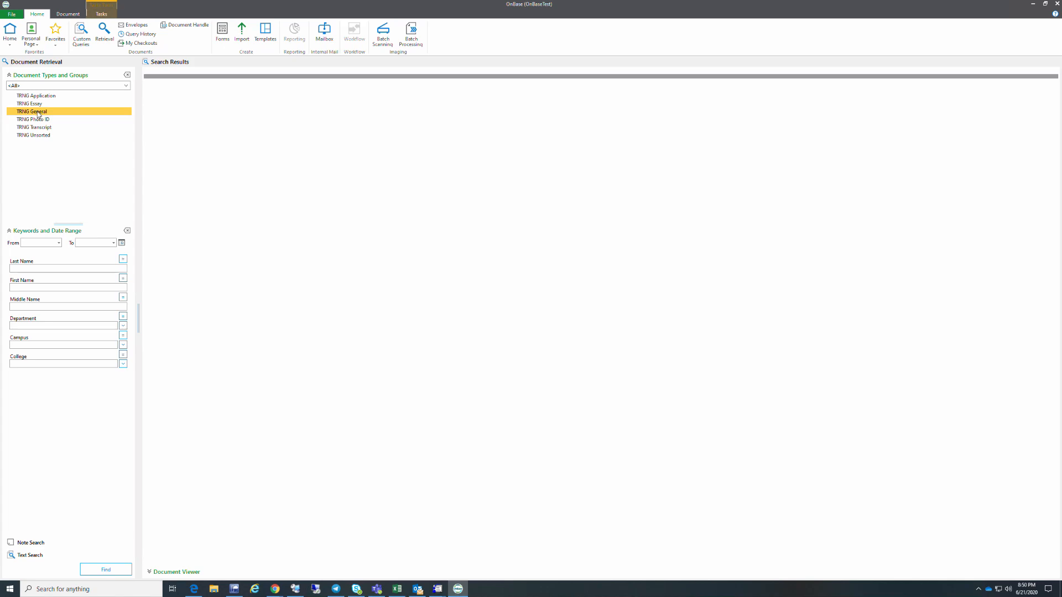
left_click(114, 571)
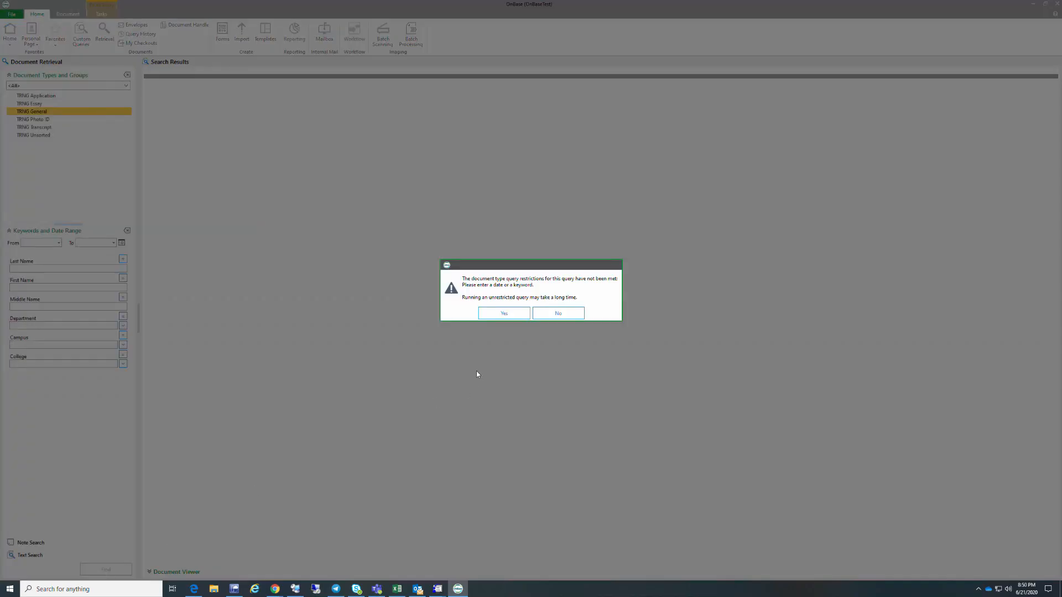
left_click(504, 313)
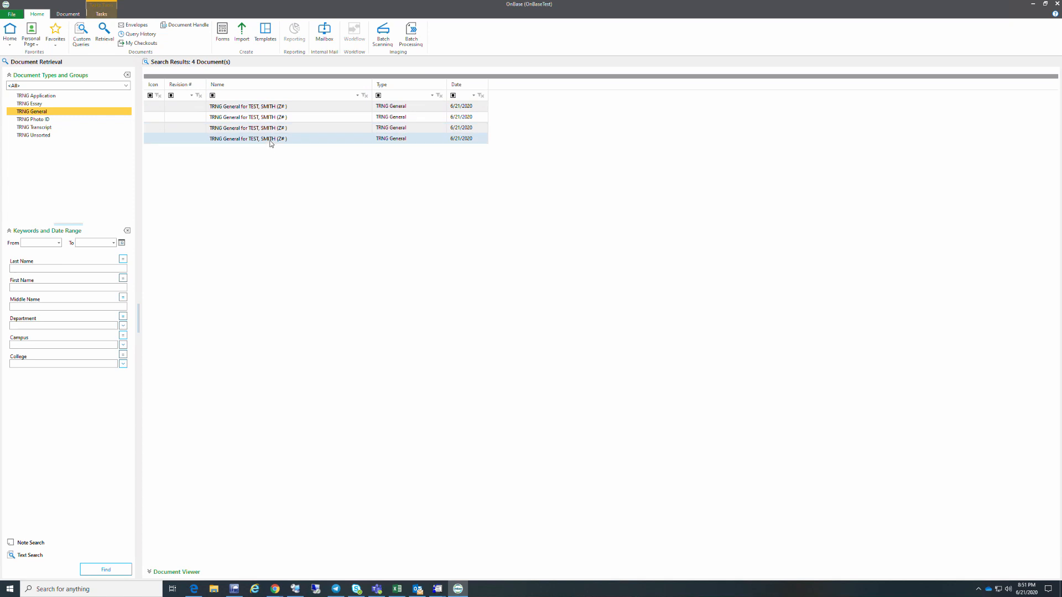
double_click(268, 109)
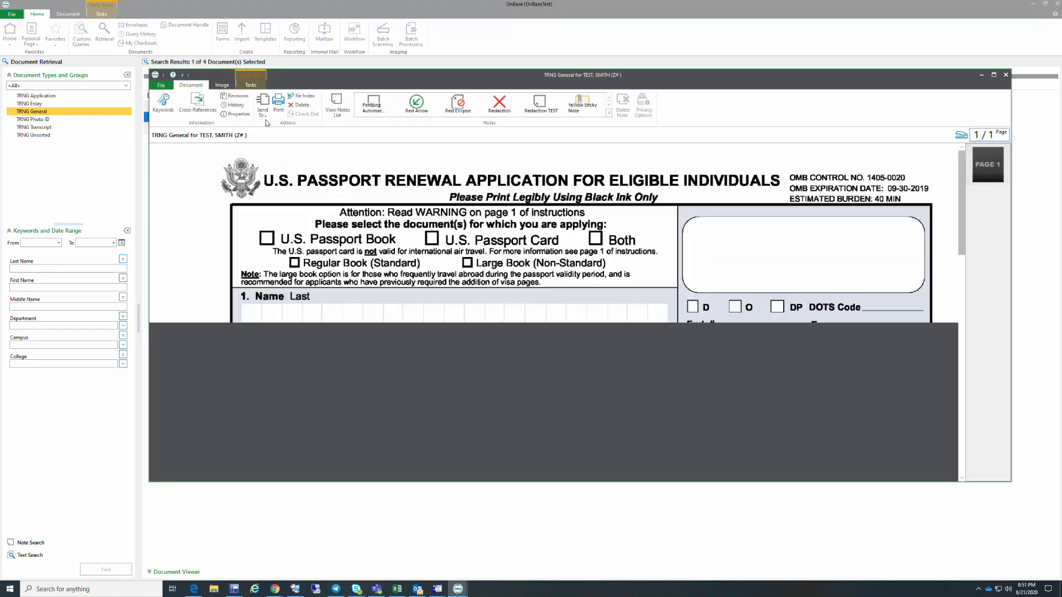